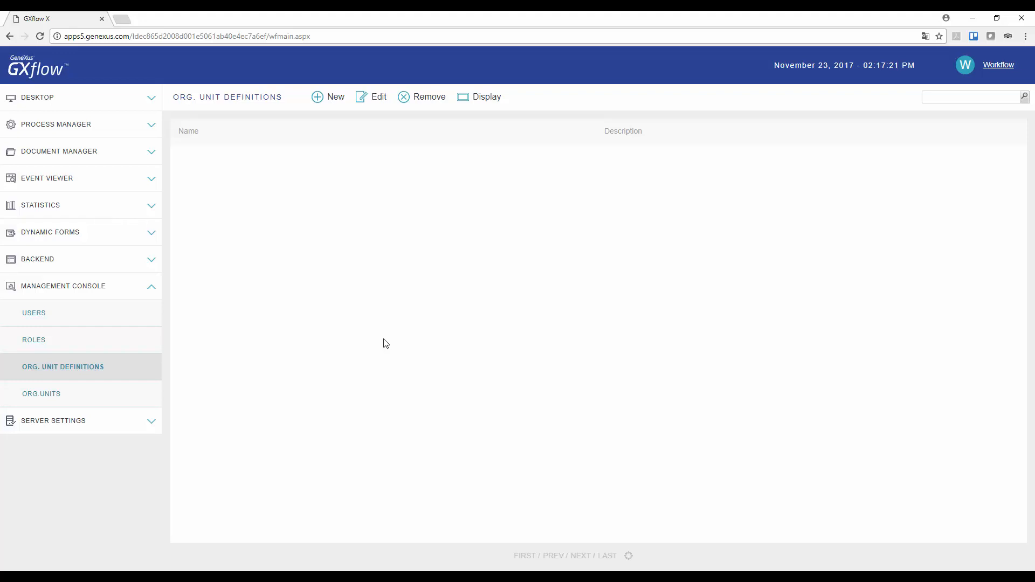
Start a new organizational unit definition named Subsidiary with the description "Travel Agency subsidiary"
left_click(325, 102)
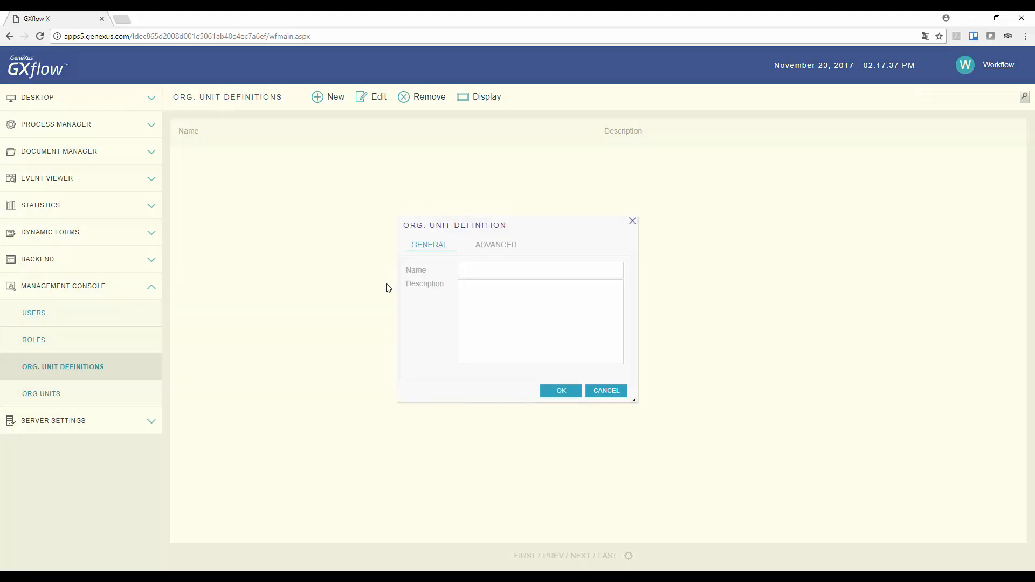
type("Su")
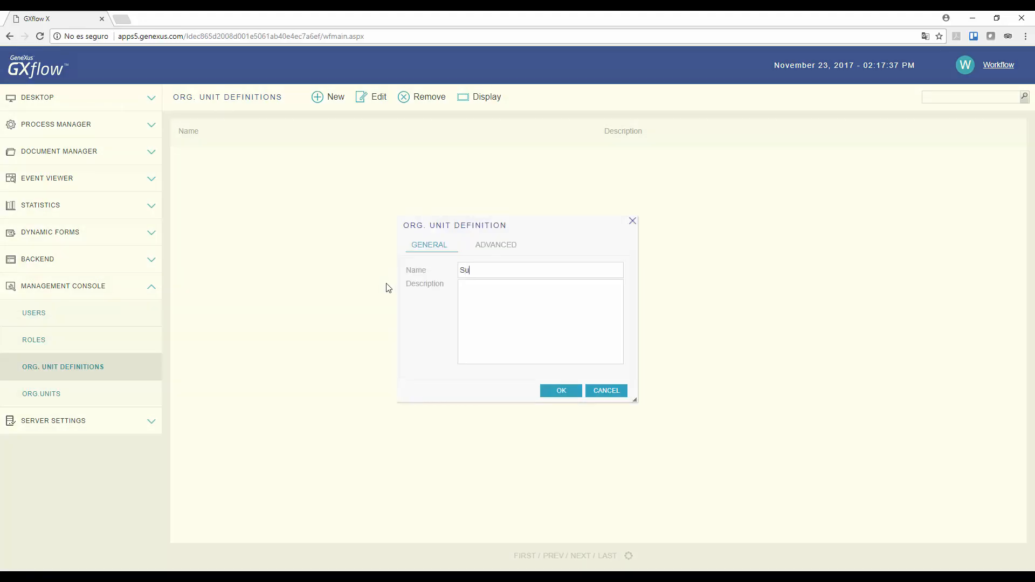
type("bsidiary")
key("Tab")
type("Travel Agency subs")
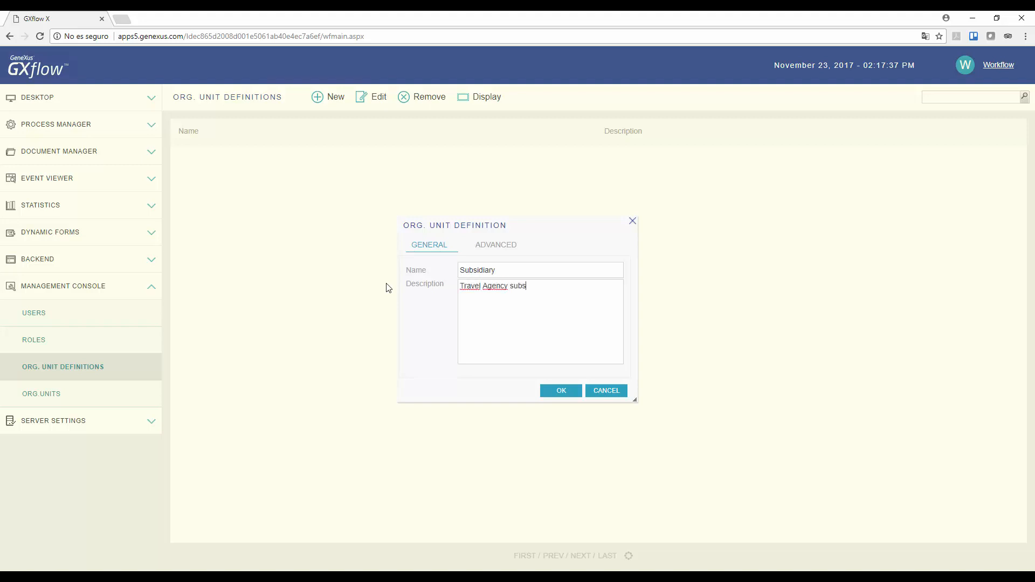
type("idiary")
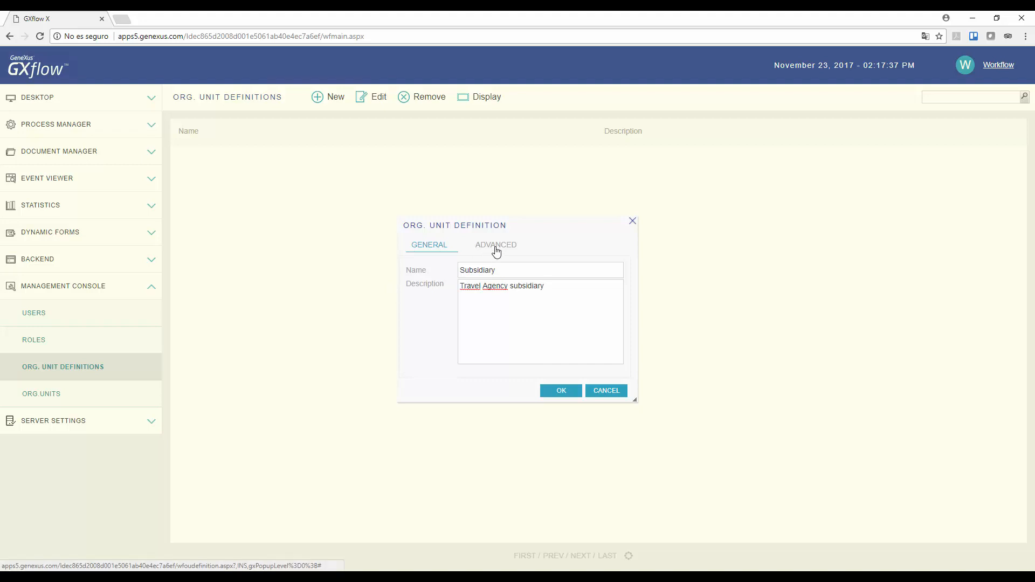
Make the Subsidiary definition Propagable in its advanced options and save it
left_click(496, 249)
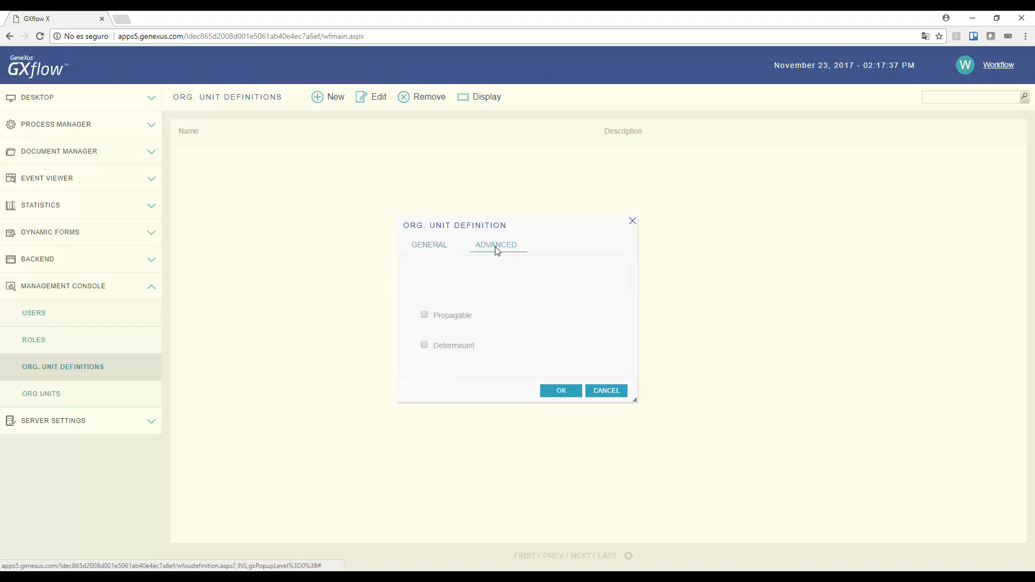
left_click(425, 315)
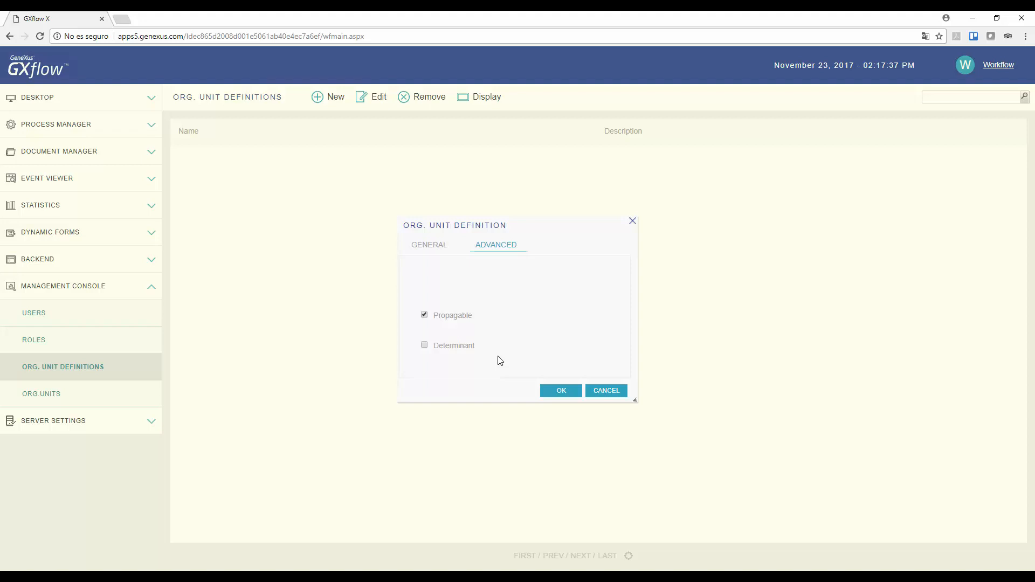
left_click(560, 391)
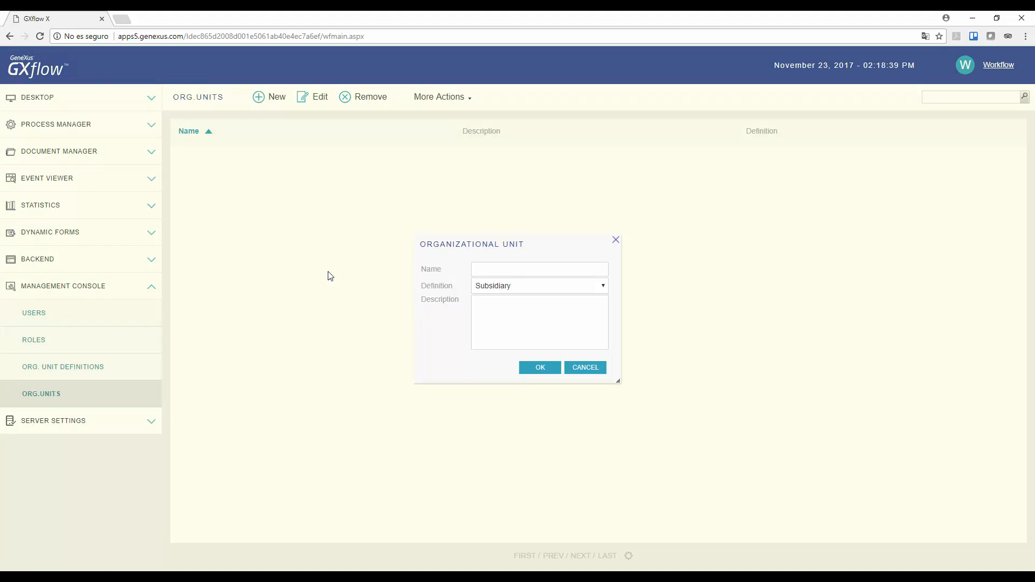
Create the organizational unit New York with definition Subsidiary and description "Travel Agency office at New York city"
type("New York")
left_click(493, 307)
type("Travel Agency office a")
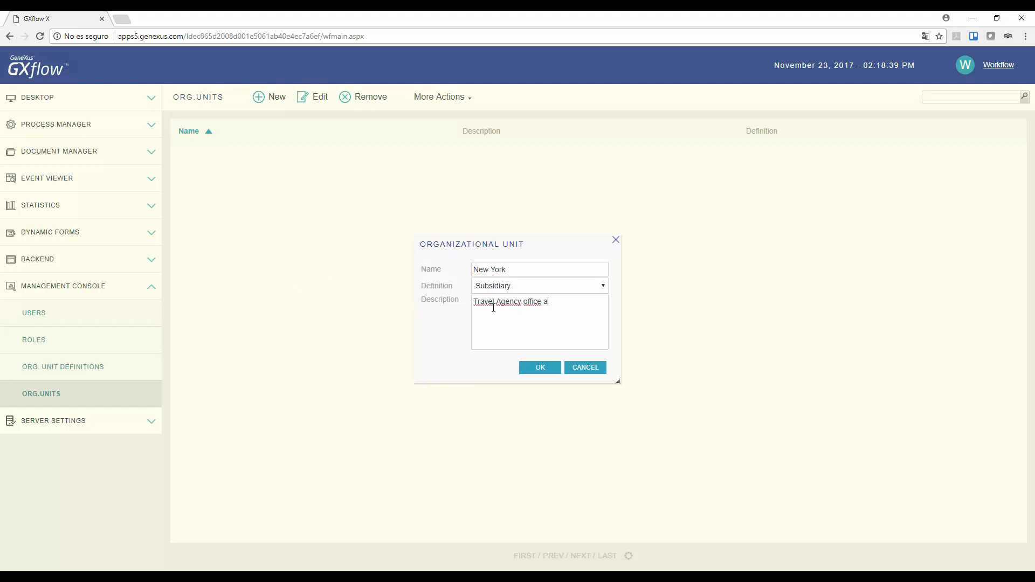
type("t New York City")
left_click(536, 368)
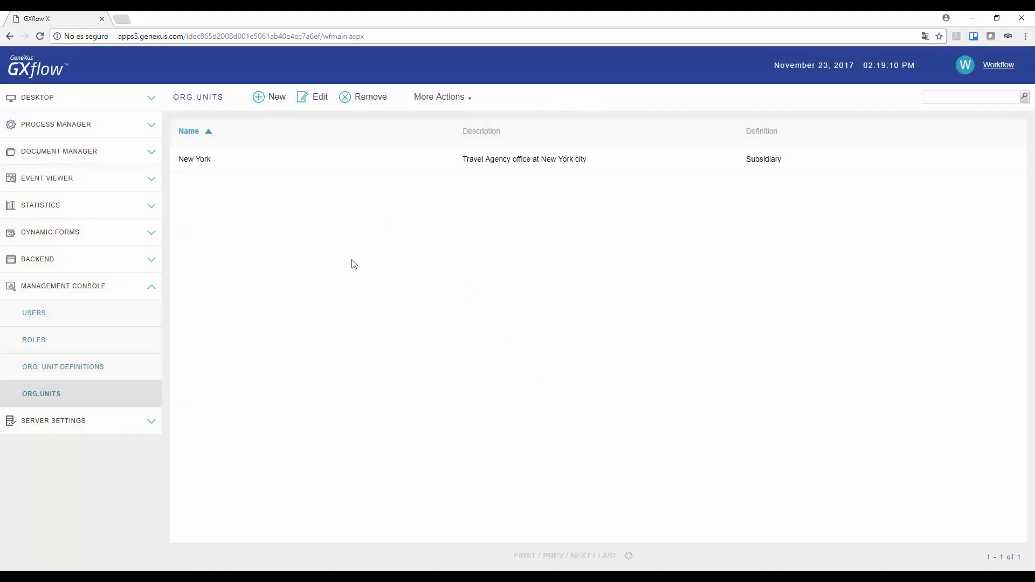
Create the organizational unit Miami with definition Subsidiary and description "Travel Agency office at Miami beach"
type("Mia")
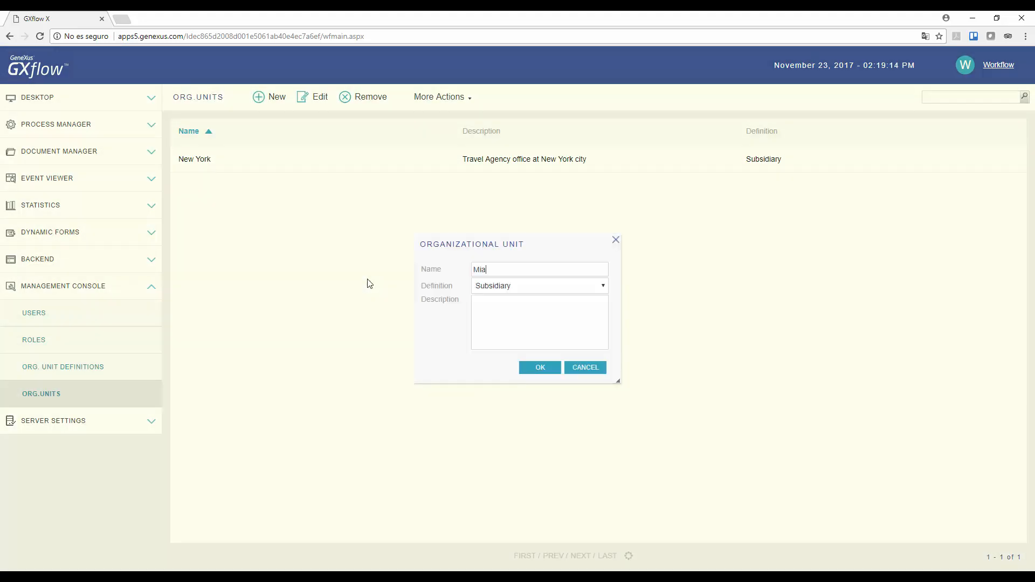
type("m")
key("Tab")
key("Tab")
type("Travel Agency office at Miami city")
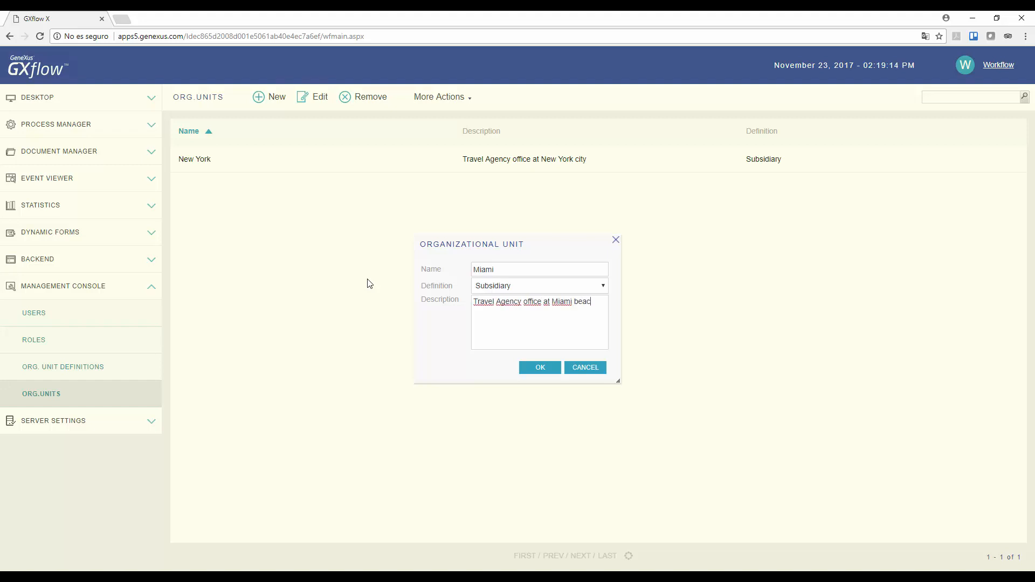
left_click(539, 367)
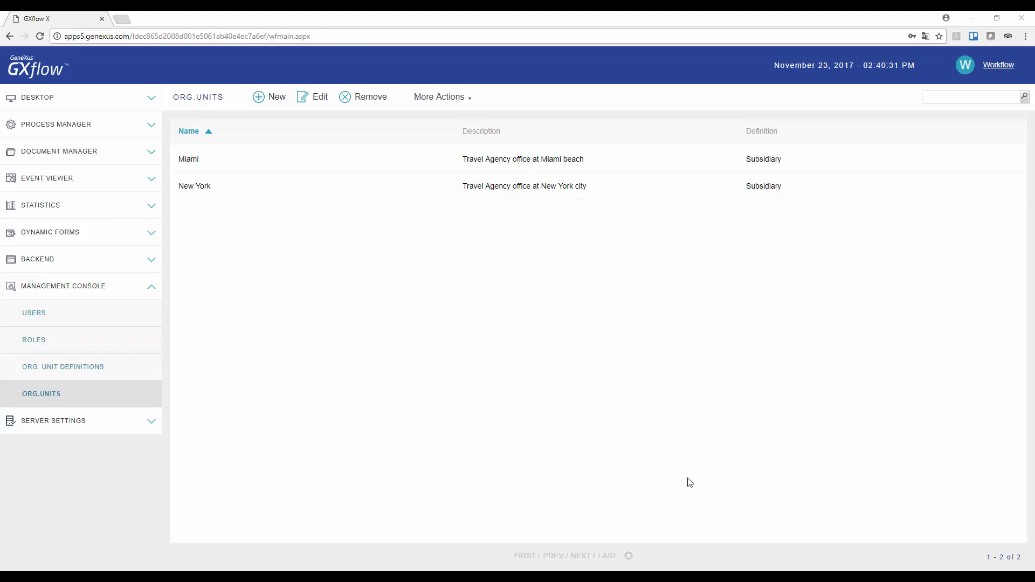
Add the first two listed users, excluding Workflow Administrator, as members of the New York organizational unit
left_click(257, 185)
left_click(463, 99)
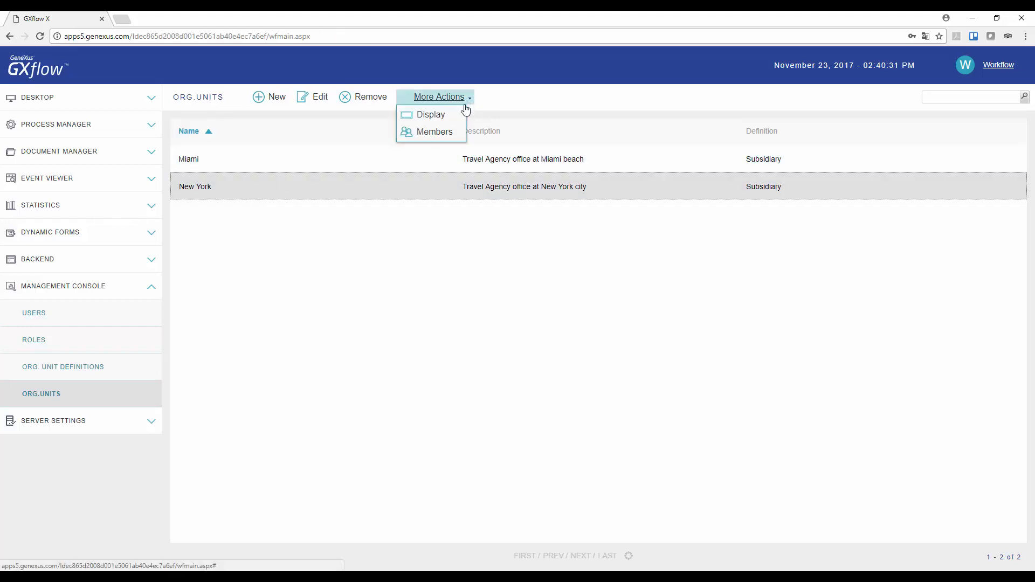
left_click(447, 132)
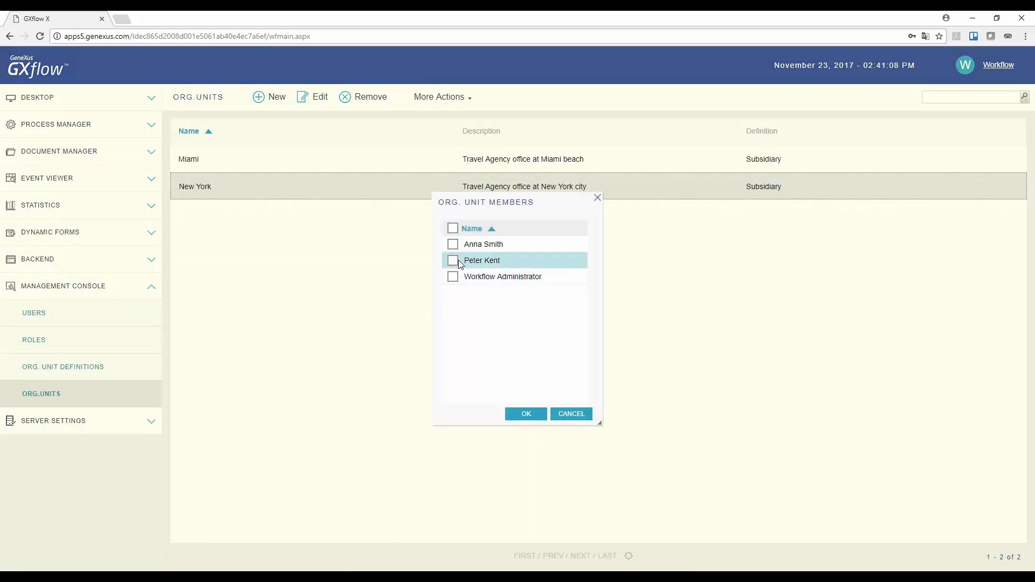
left_click(453, 245)
left_click(454, 261)
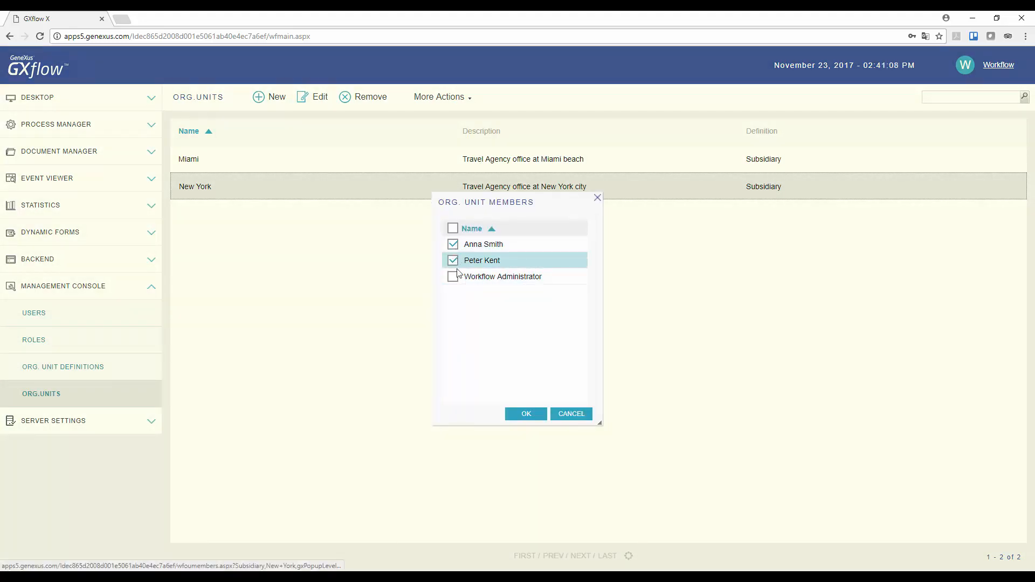
left_click(528, 414)
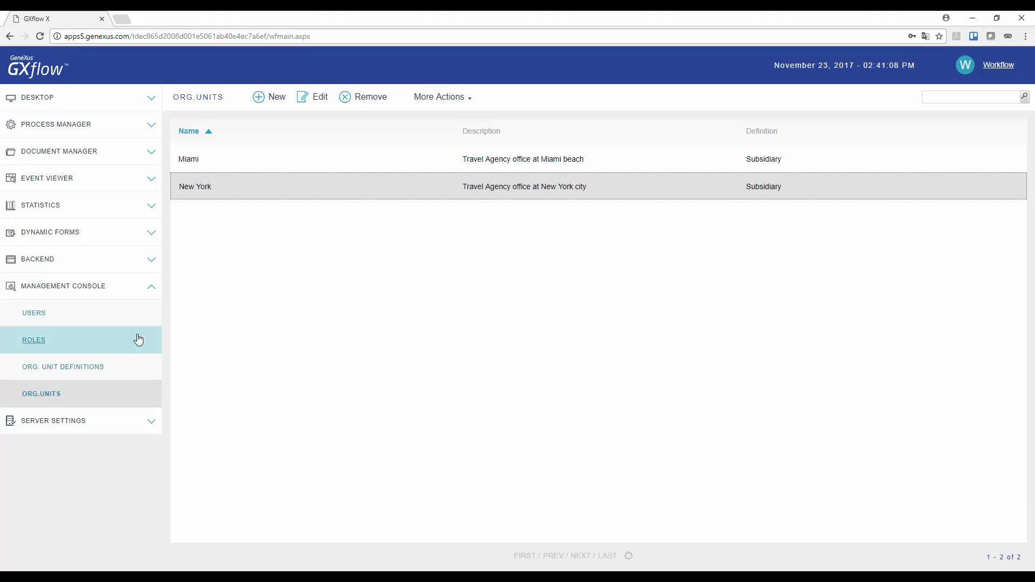
Start a new user in the user list and enter the user ID, full name and email
left_click(37, 315)
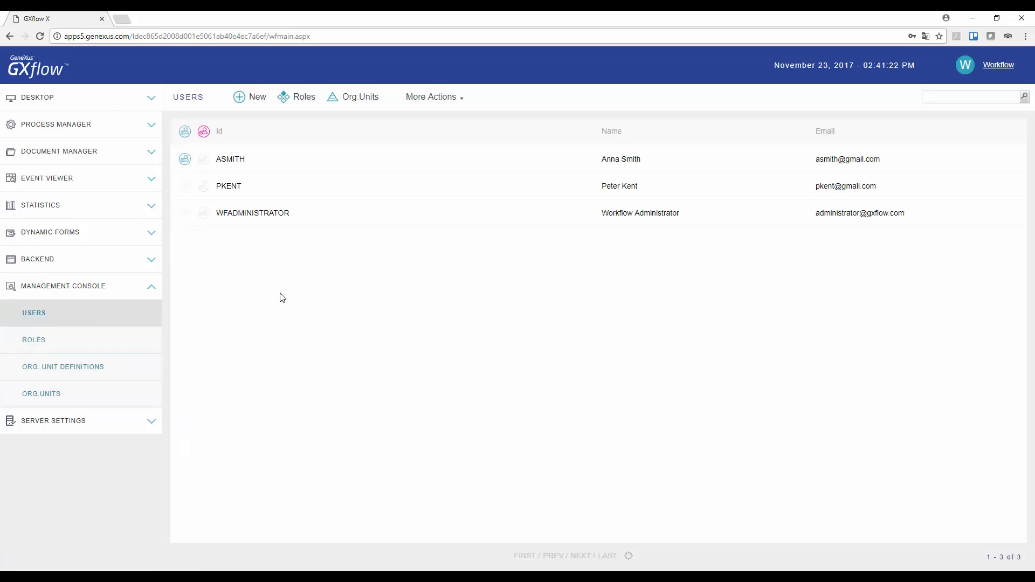
left_click(265, 101)
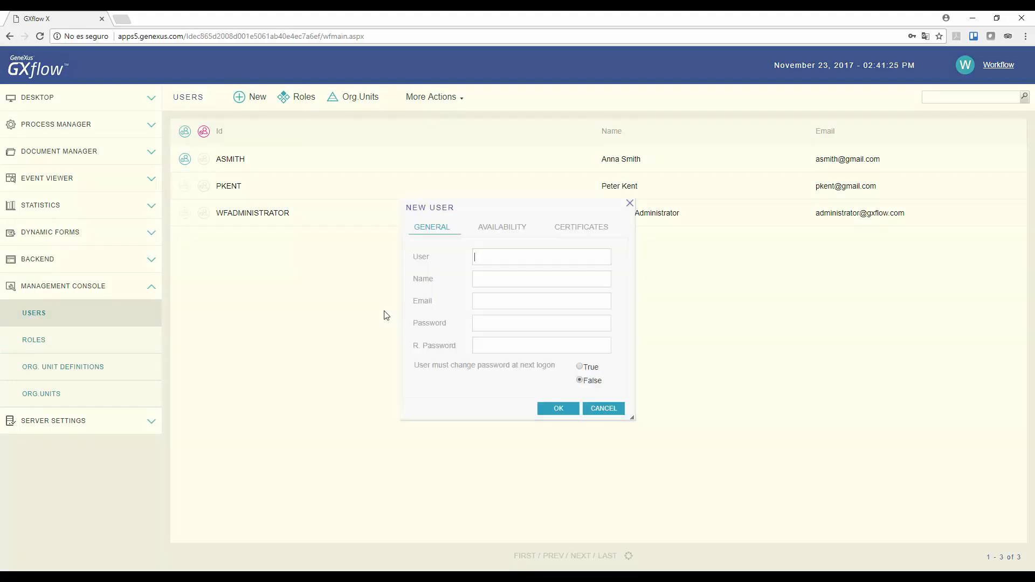
key("Tab")
key("Tab")
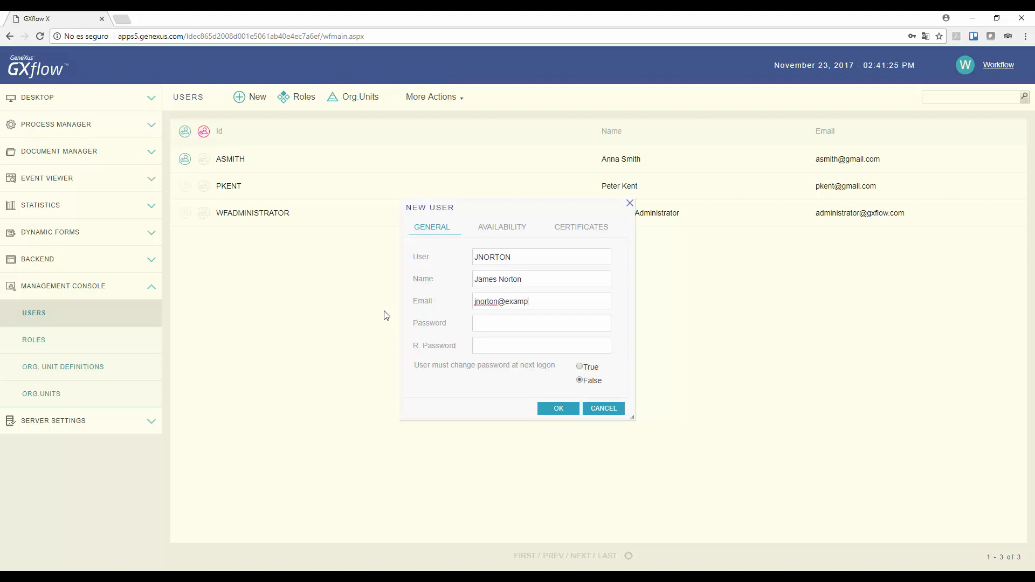
type("le.com")
Enter and repeat the new user's account password, and save the user
key("Tab")
type("••••••••••••••••••••")
left_click(558, 409)
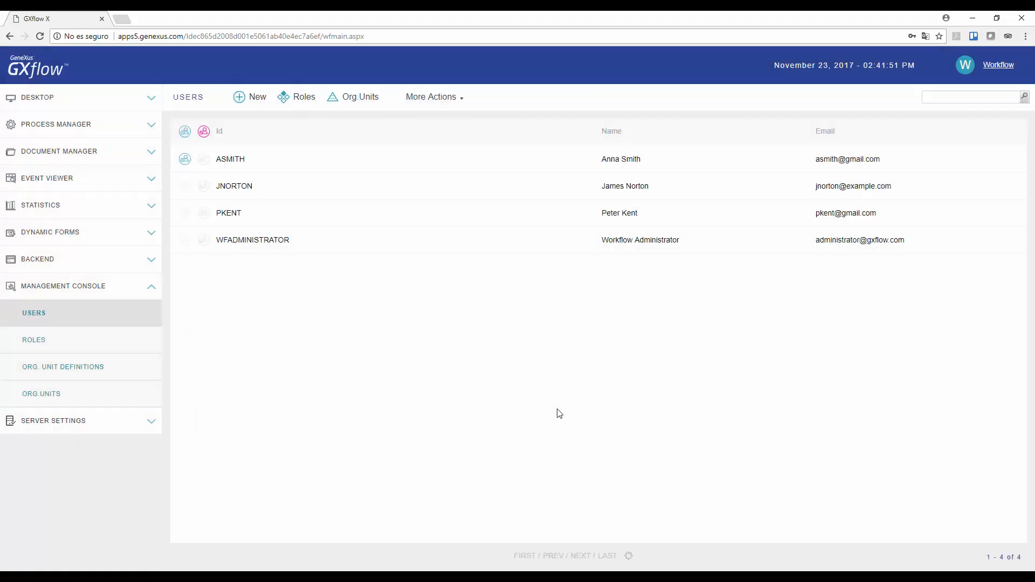
Start another new user and fill in that person's user ID, full name and email
left_click(264, 98)
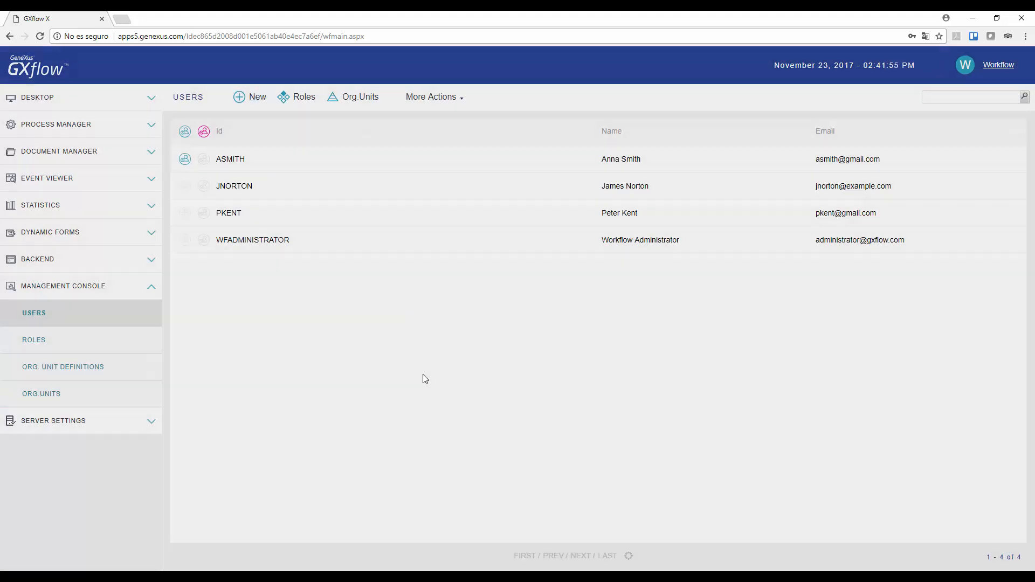
key("Tab")
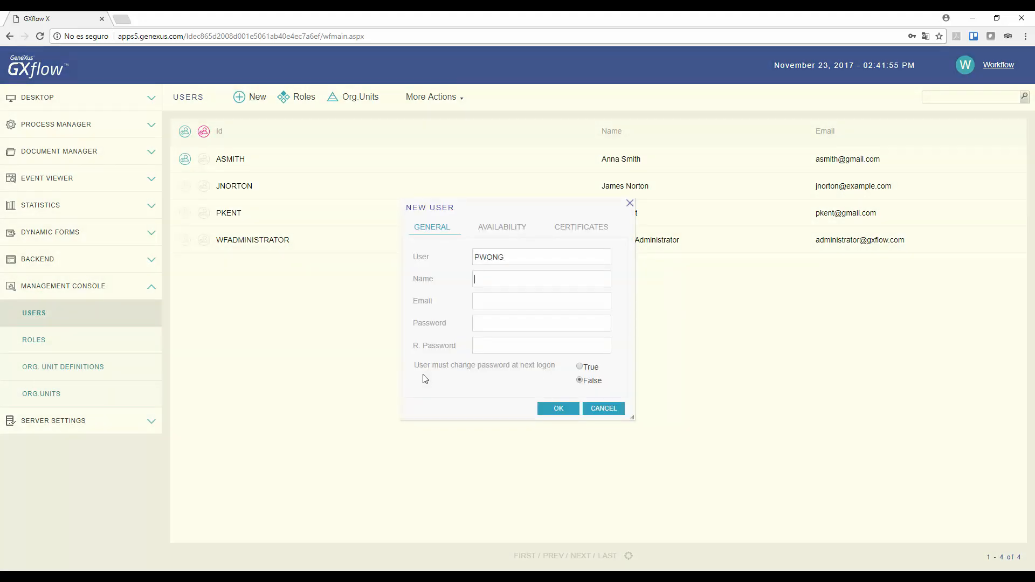
key("Tab")
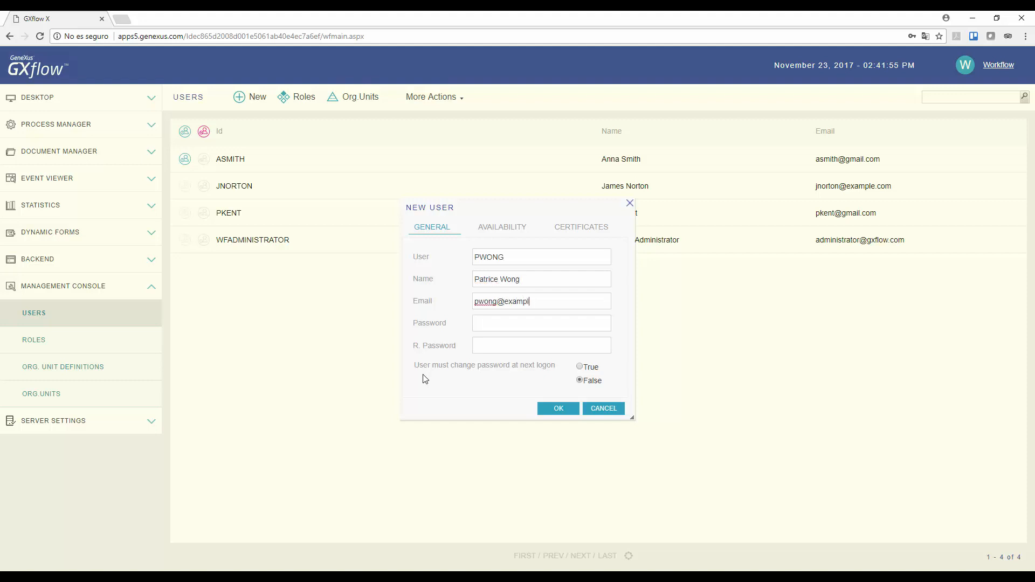
type("om")
Set the second new user's password, repeat it for confirmation, and save the account
key("Tab")
type("password")
key("Tab")
type("password")
left_click(558, 409)
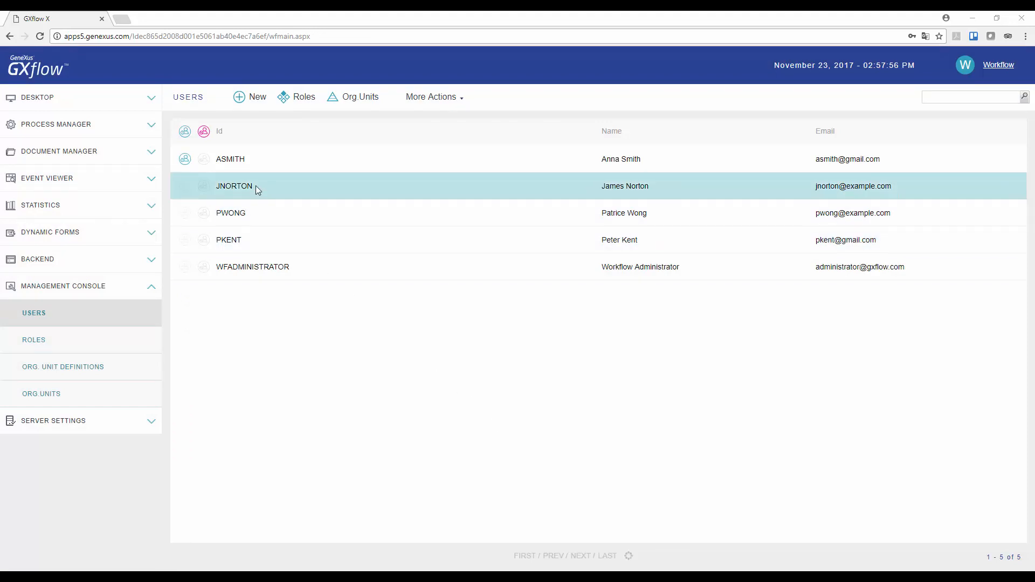
Assign the TravelAgencyManager role to the first newly created user
left_click(255, 185)
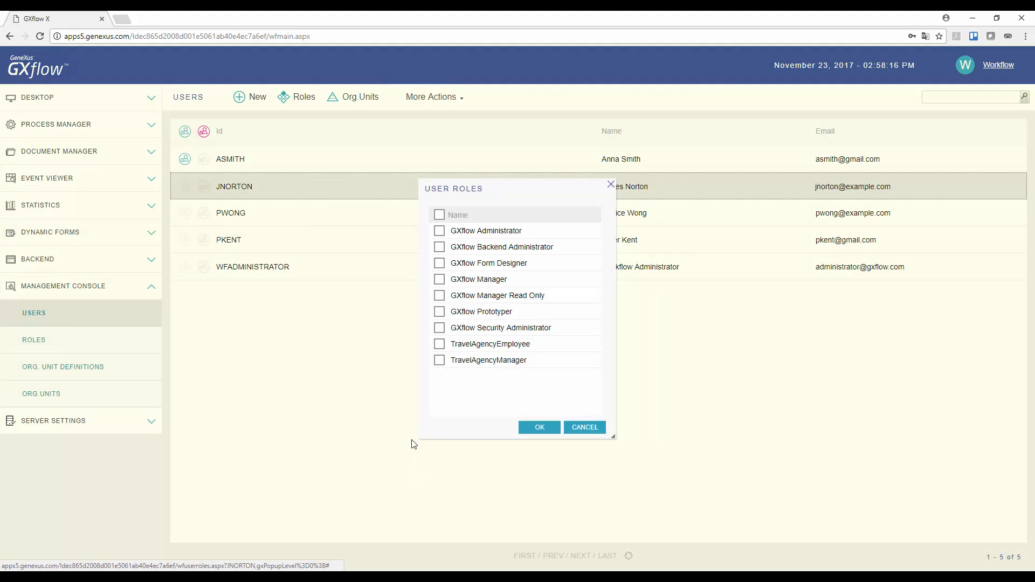
left_click(439, 360)
left_click(539, 427)
Assign the TravelAgencyEmployee role to the second newly created user
left_click(247, 216)
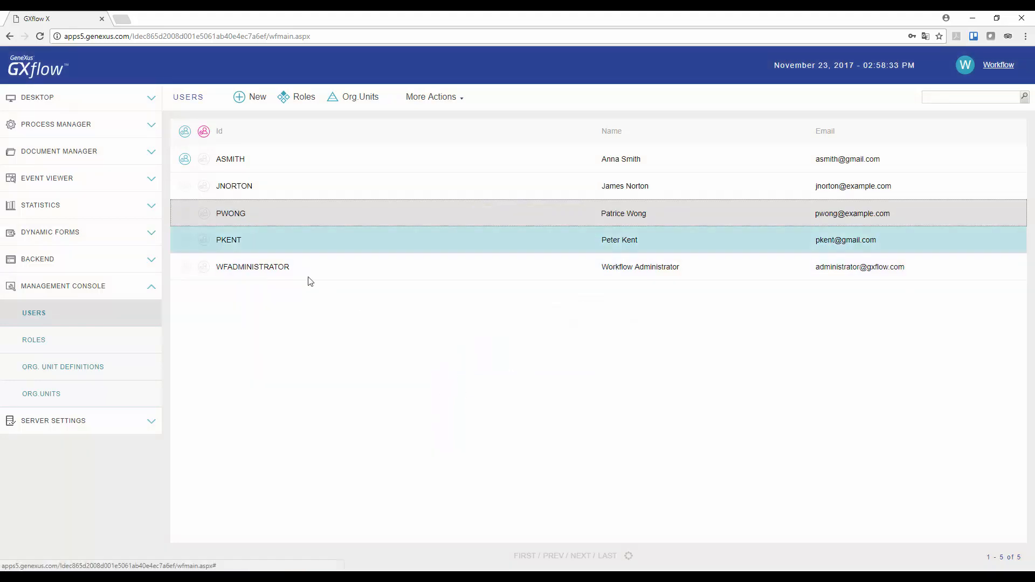
left_click(300, 99)
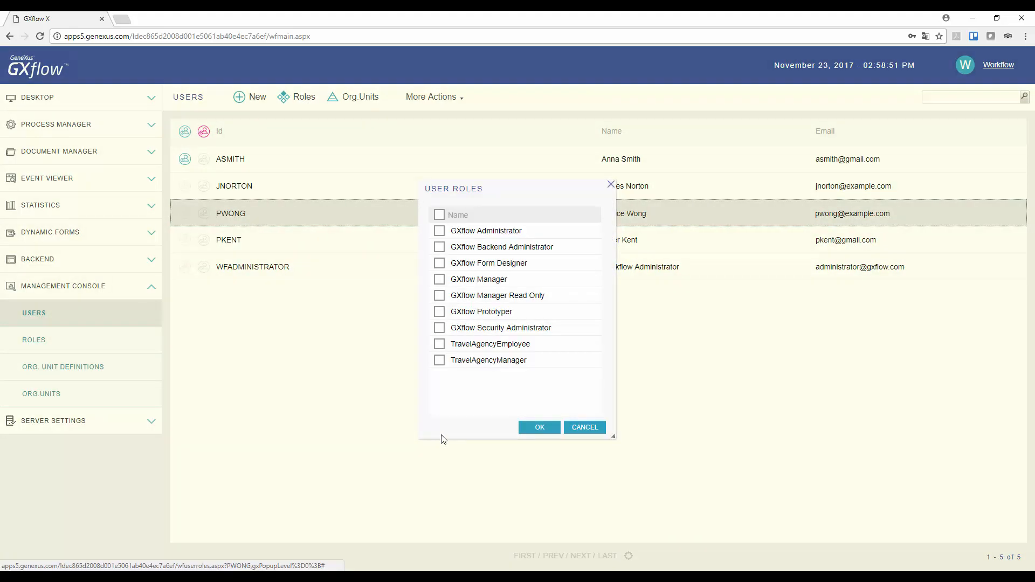
left_click(439, 344)
left_click(540, 427)
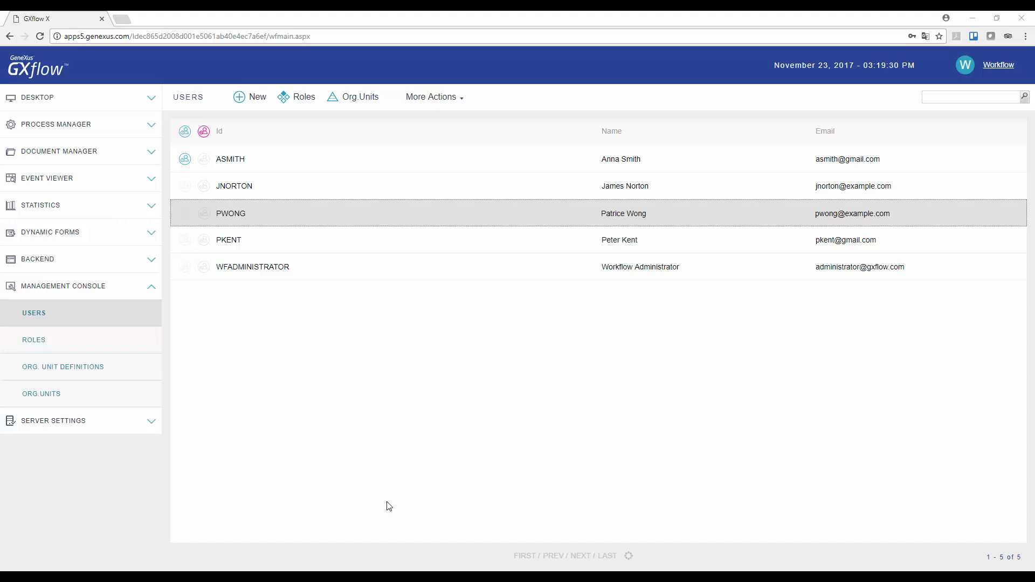
Assign the new user with the TravelAgencyEmployee role to the Miami organizational unit
left_click(358, 97)
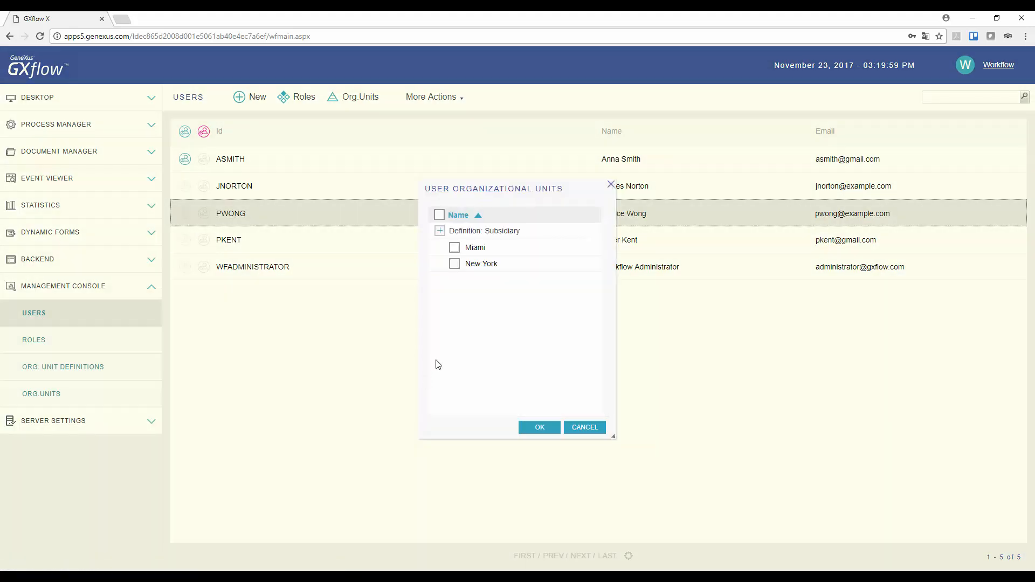
left_click(454, 249)
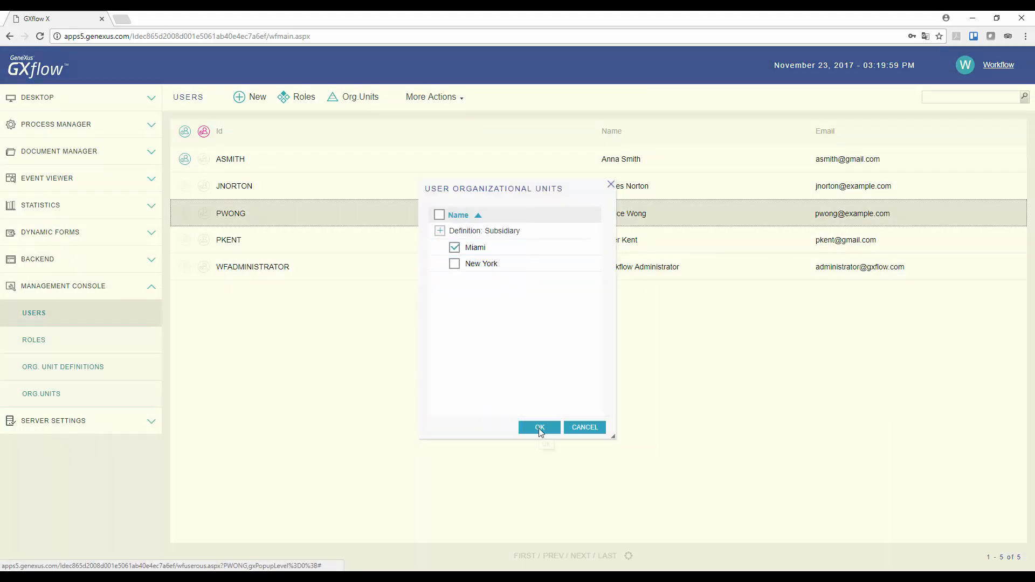
left_click(539, 428)
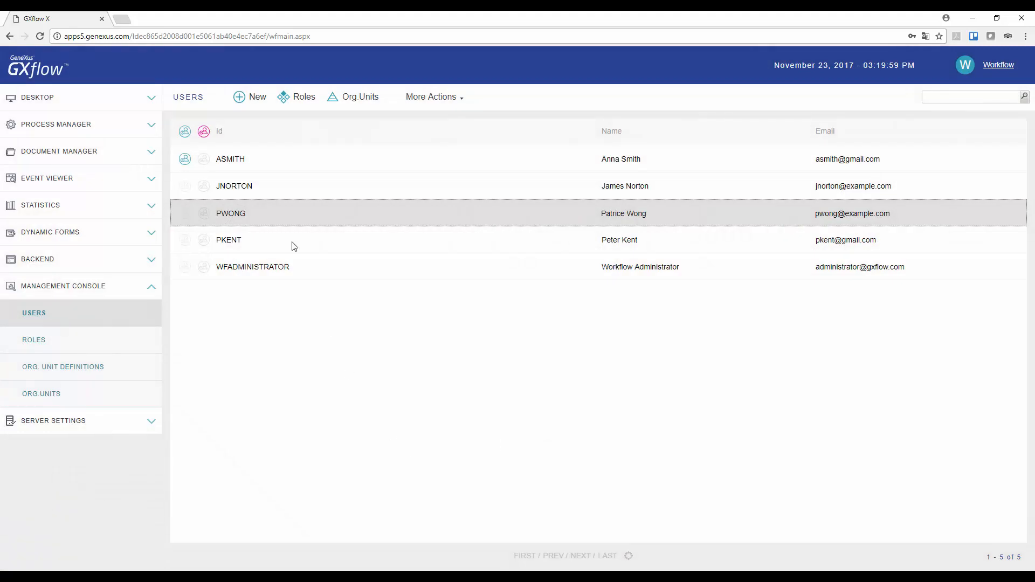
Assign the new user with the TravelAgencyManager role to the Miami organizational unit
left_click(277, 186)
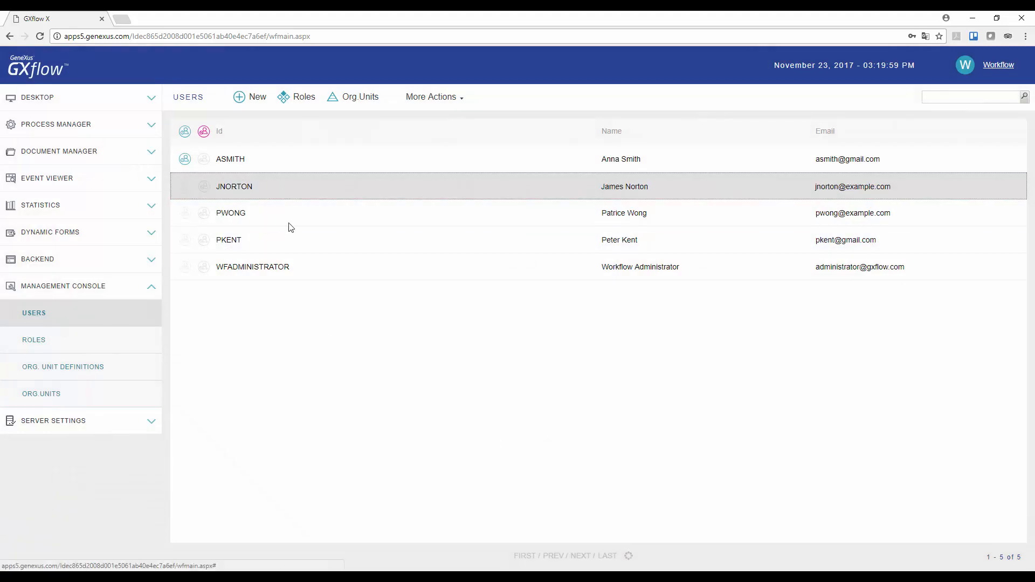
left_click(356, 102)
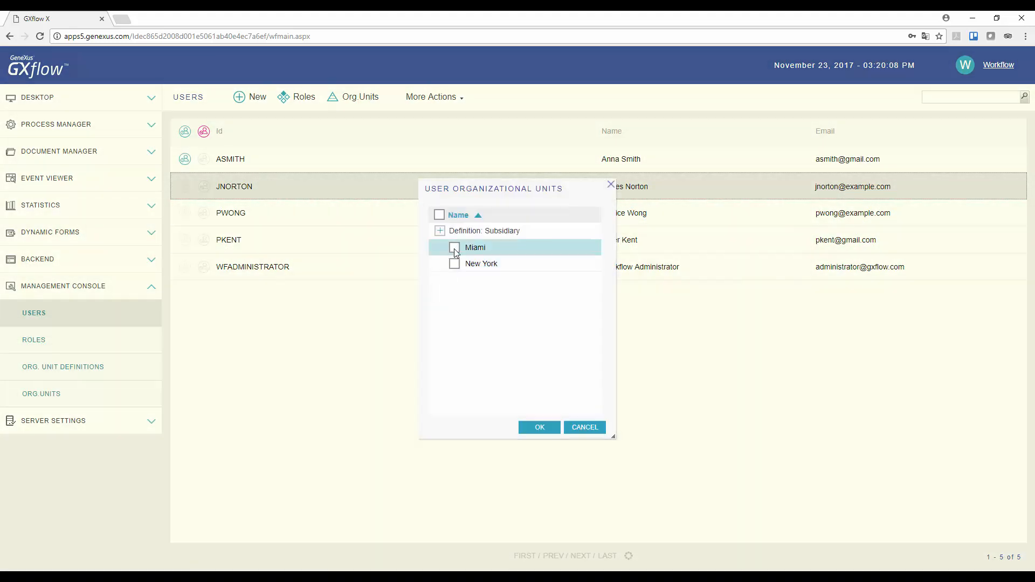
left_click(454, 248)
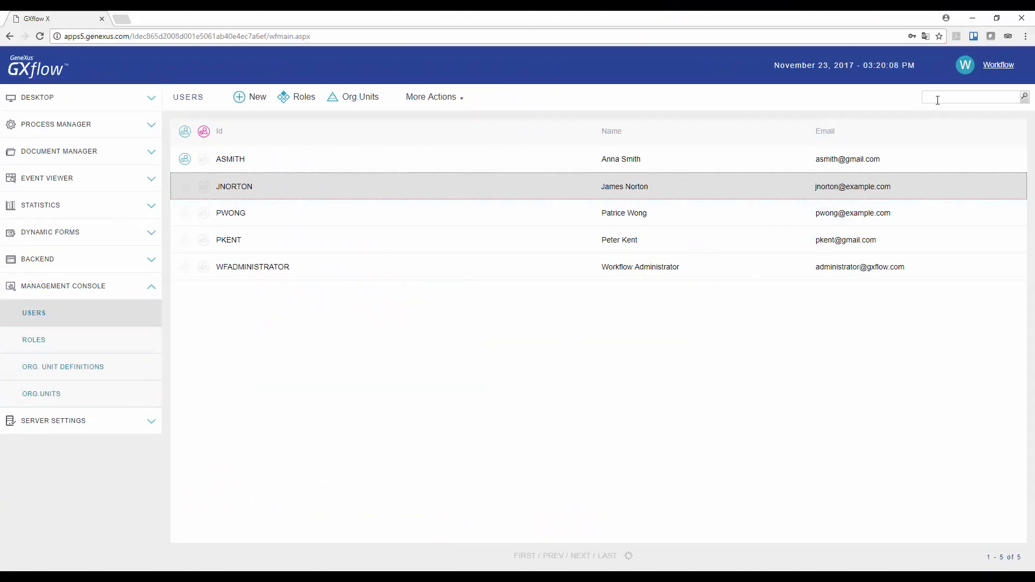
Sign out of the administrator account and log in as the Miami TravelAgencyEmployee user, entering that account's user name and password
left_click(997, 65)
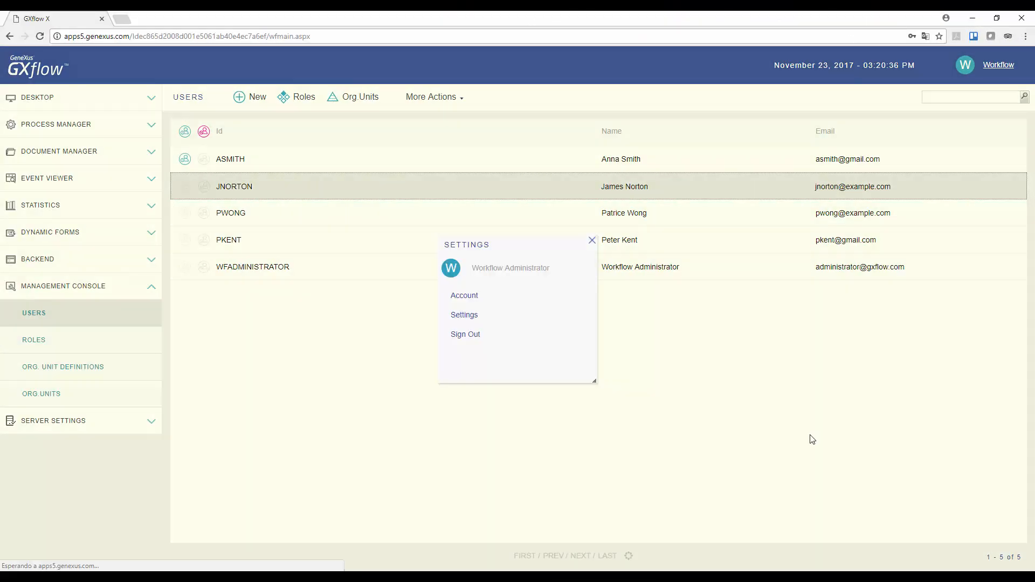
left_click(467, 335)
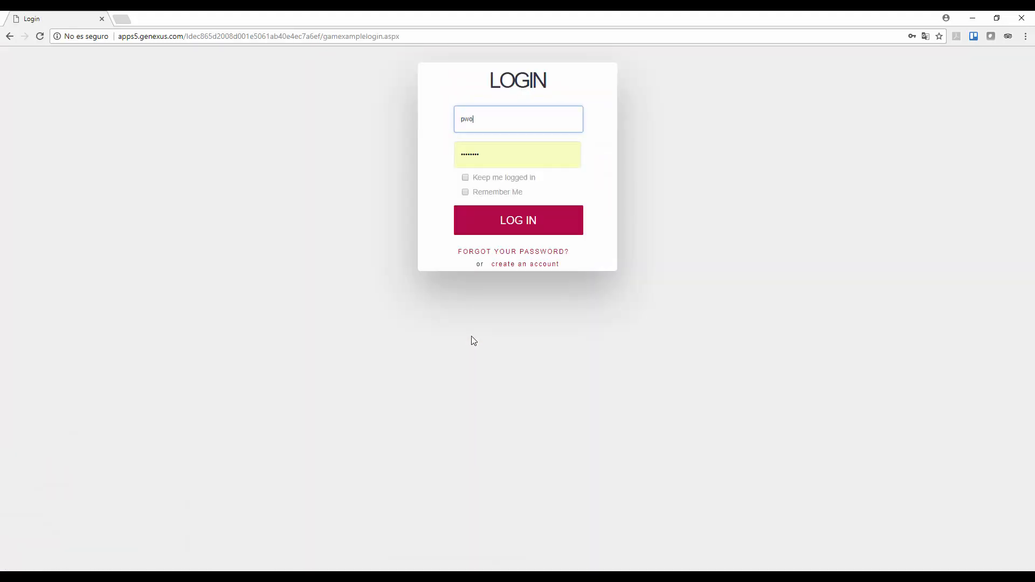
key("Tab")
type("********")
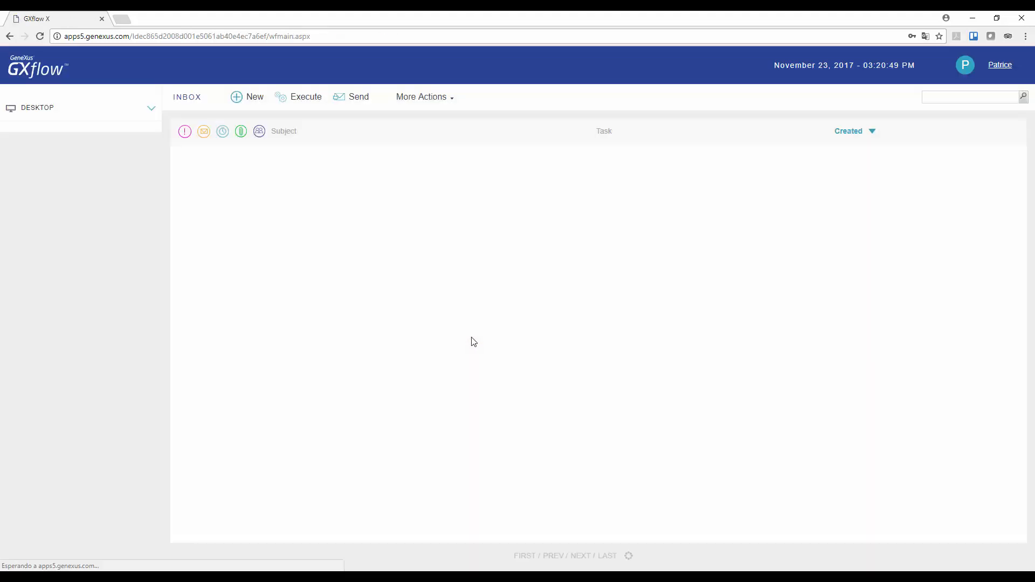
Start a new Flight Ticket Reservation process from the inbox, leaving its subject blank
left_click(255, 100)
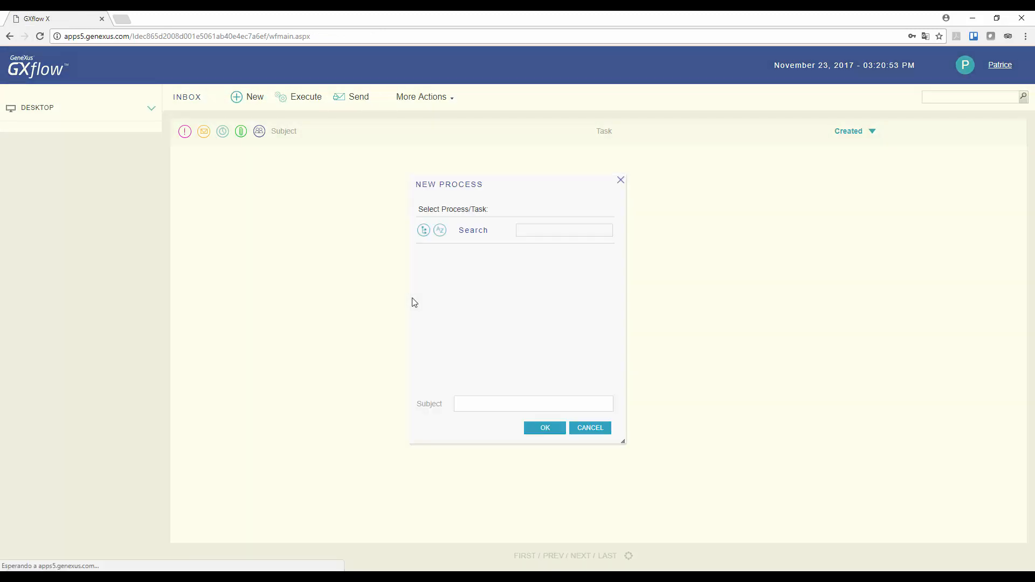
left_click(470, 261)
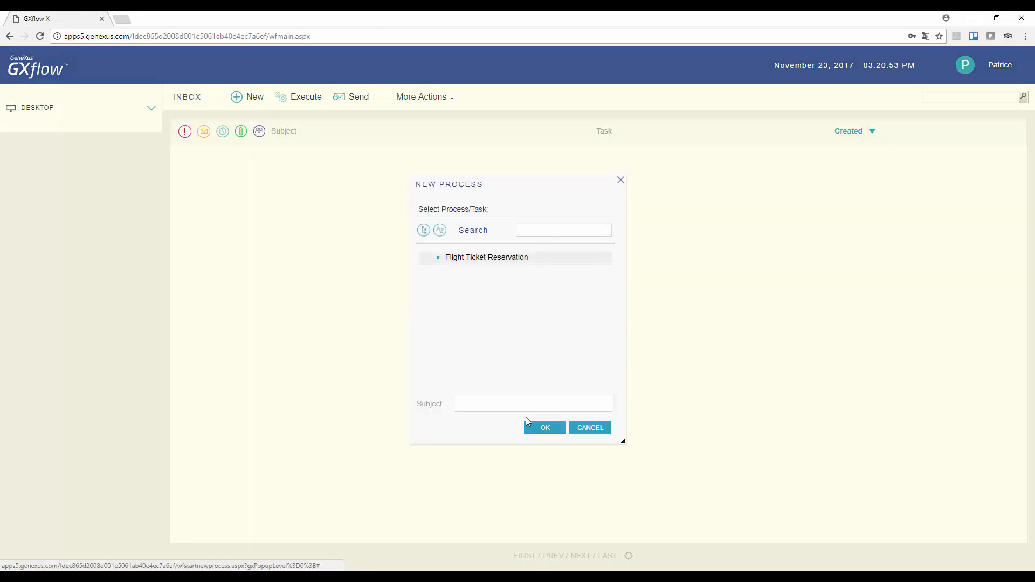
left_click(545, 429)
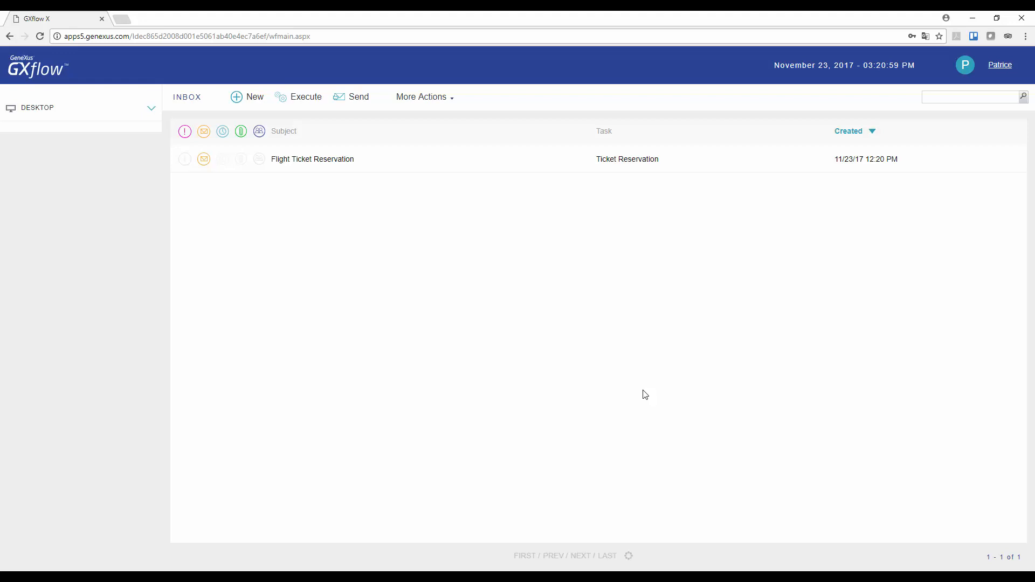
Sign out of the Miami employee's account and log back in as WFADMINISTRATOR with the saved credentials
left_click(997, 70)
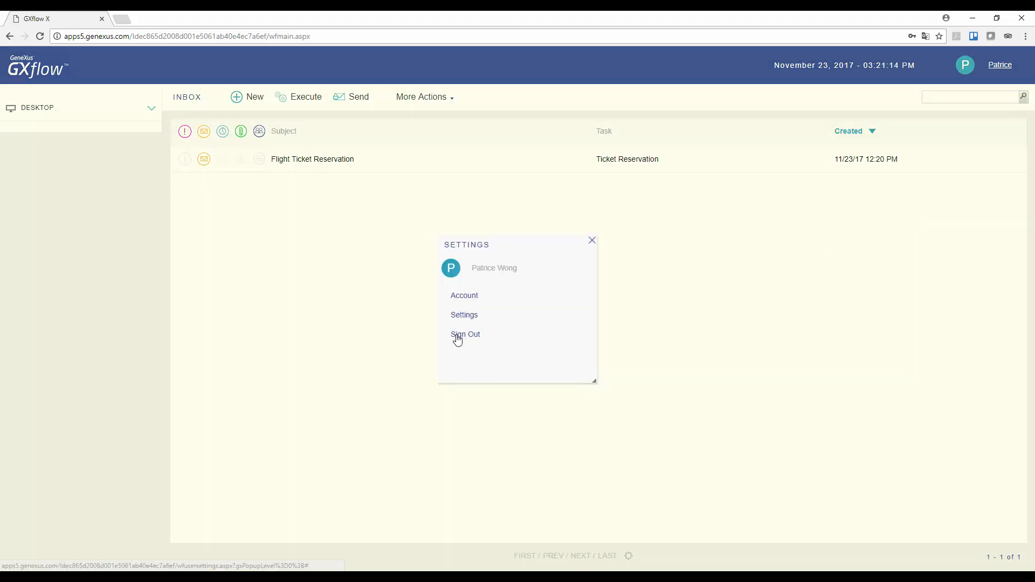
left_click(456, 335)
type("WFADMINISTRATOR")
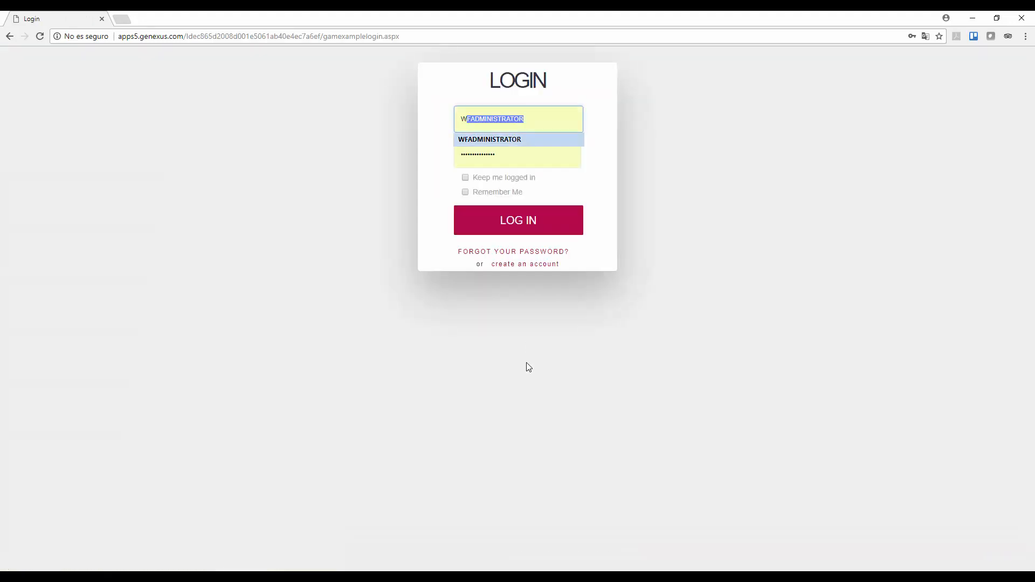
key("Return")
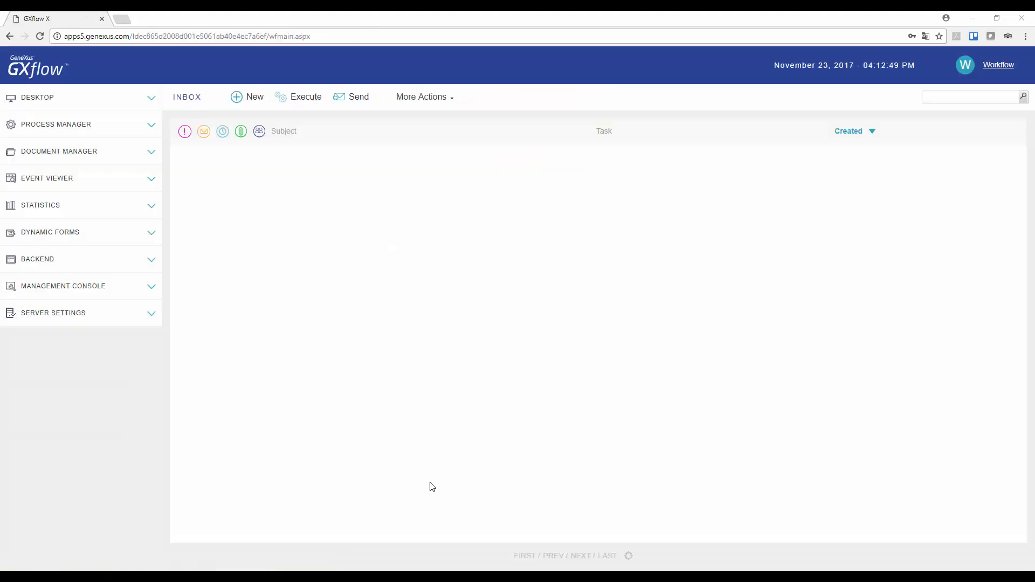
Examine which organizational units are assigned to the running Flight Ticket Reservation process with Id 21
left_click(151, 126)
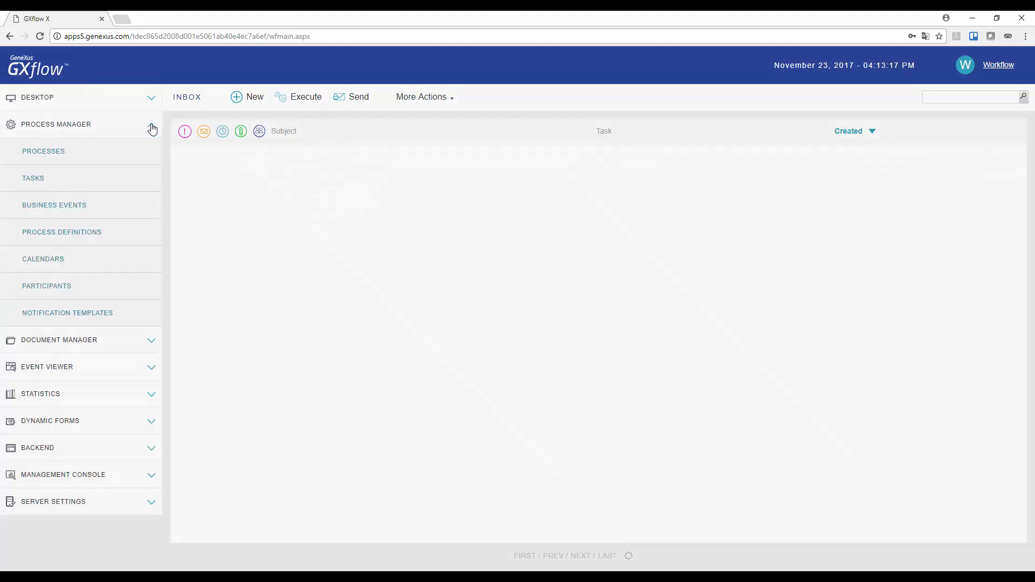
left_click(57, 157)
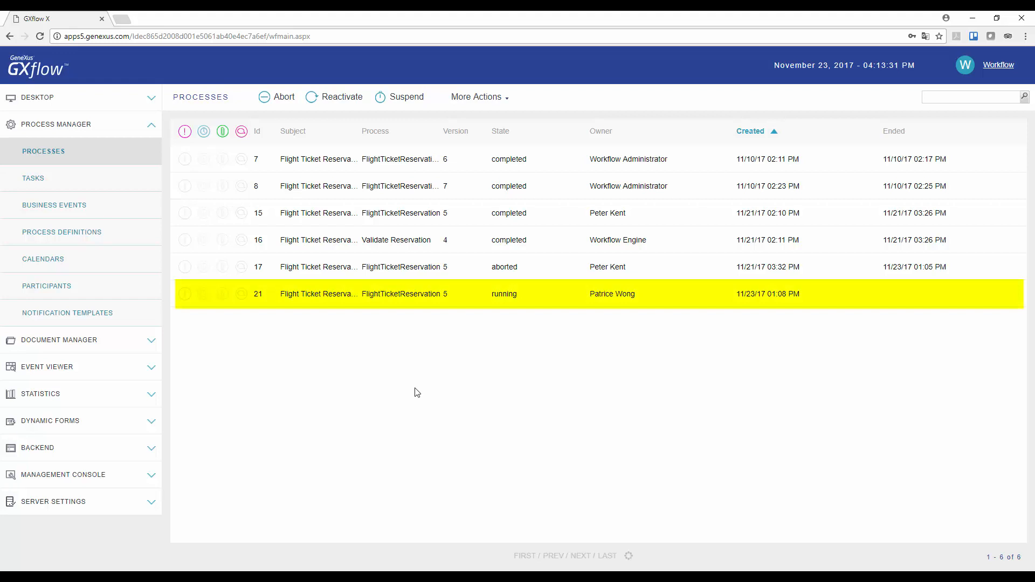
left_click(410, 299)
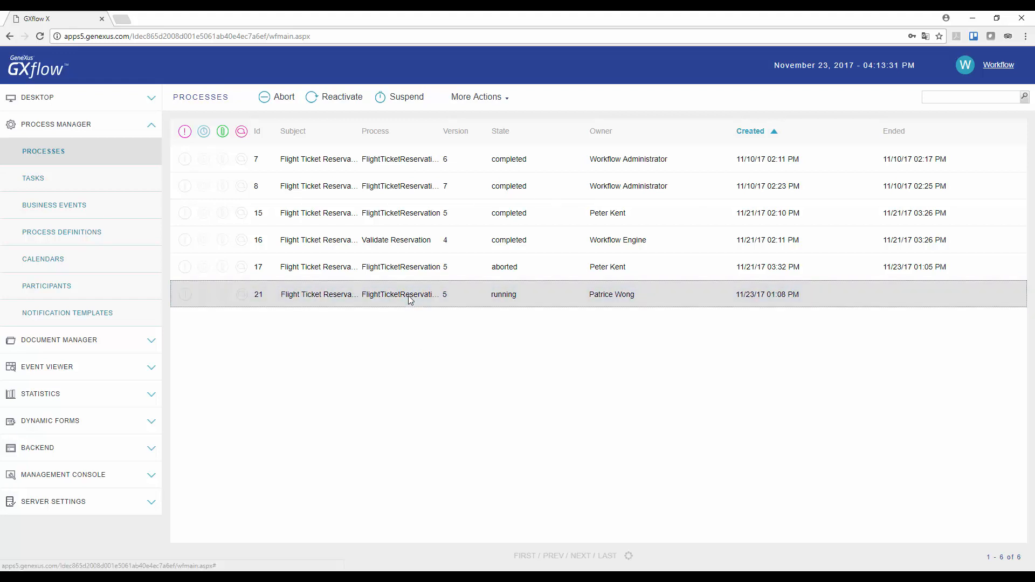
left_click(503, 98)
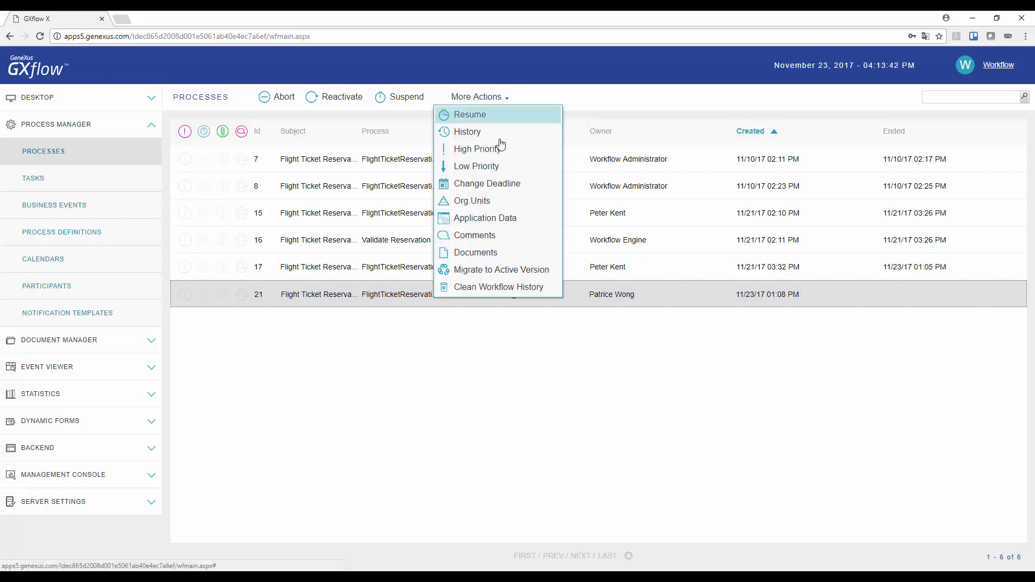
left_click(501, 202)
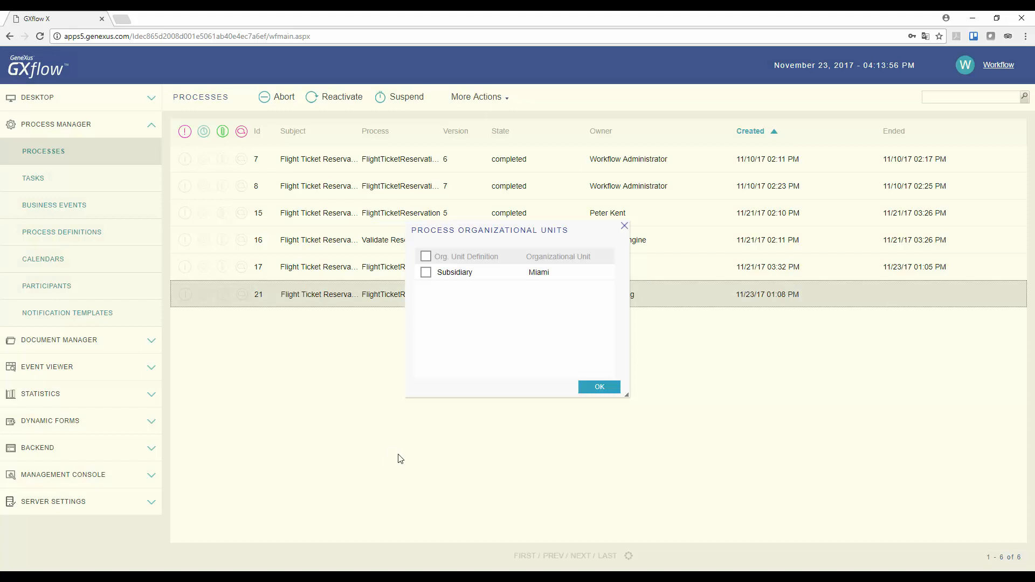
left_click_drag(517, 240, 524, 342)
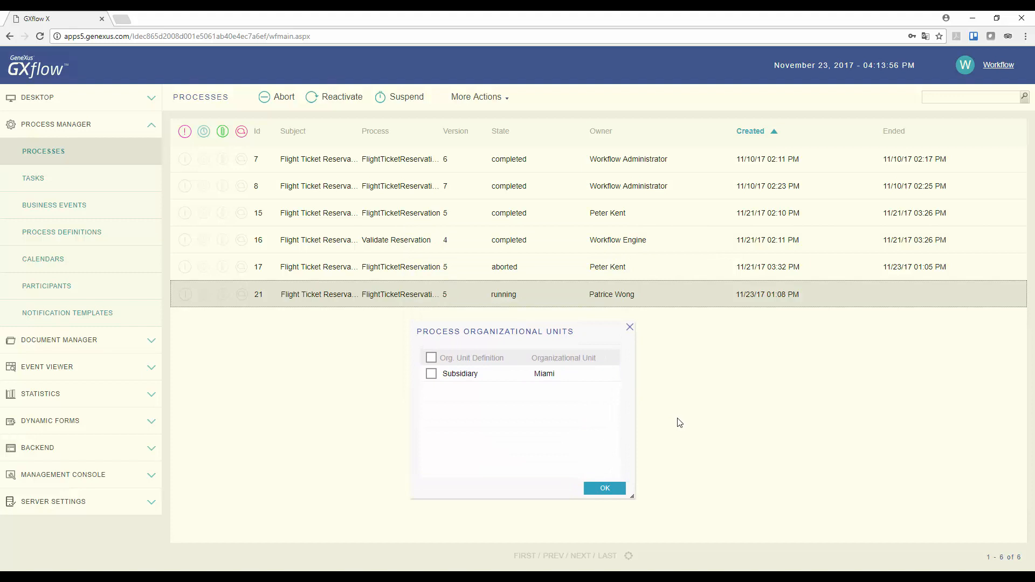
left_click(603, 489)
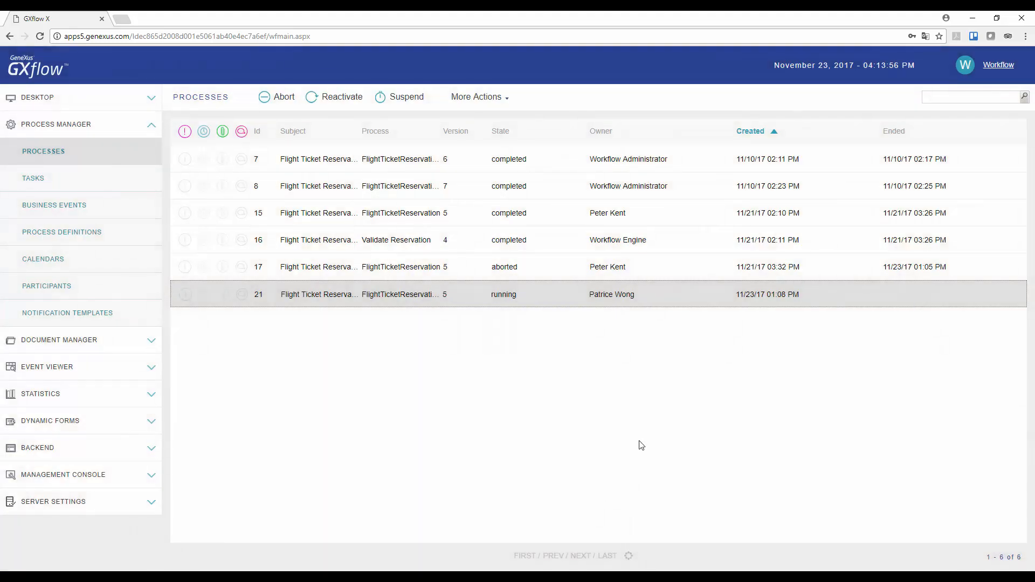
Sign out of the administrator account and log in as the owner of aborted process 17, entering that account's user name and password
left_click(992, 69)
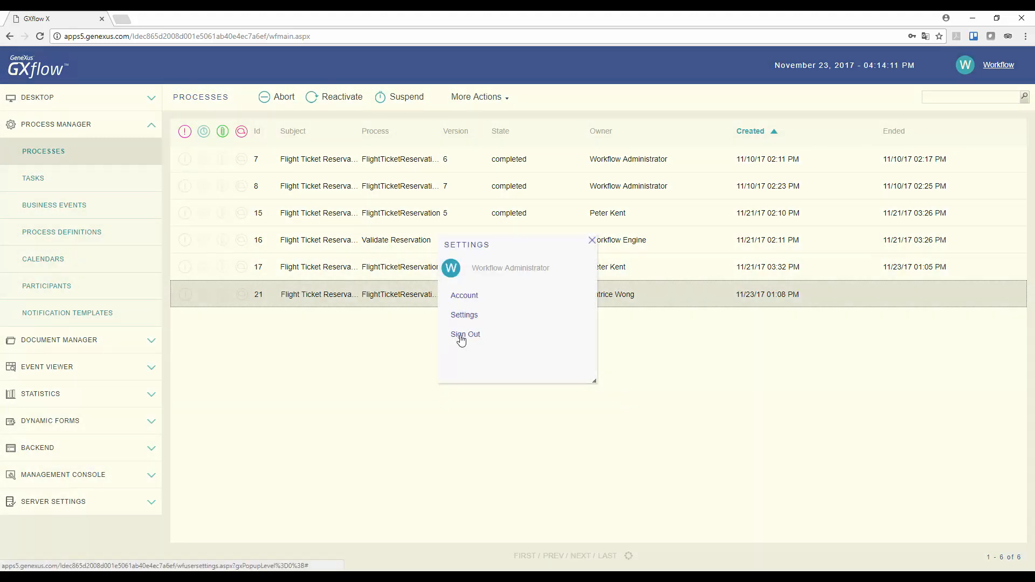
left_click(461, 337)
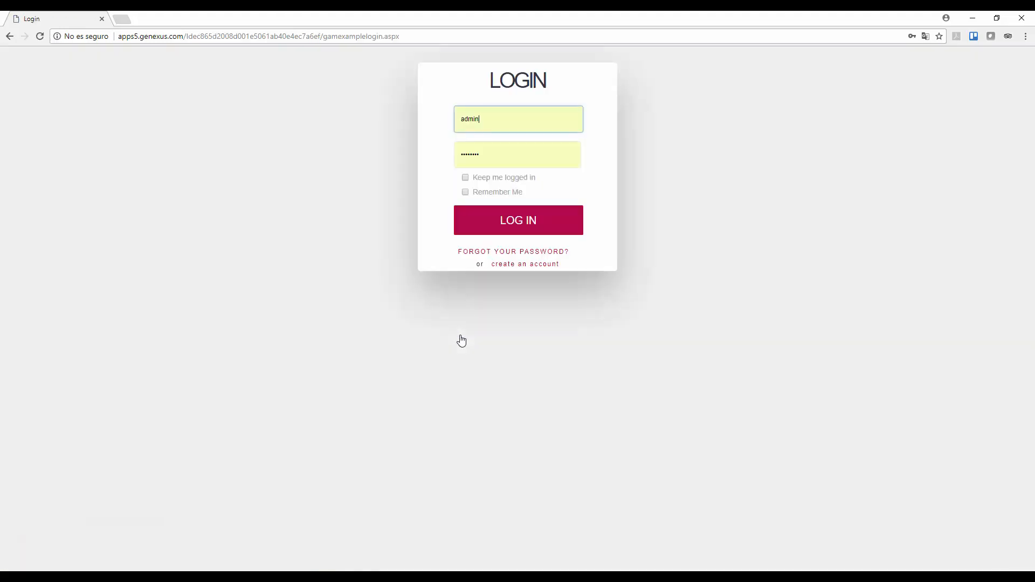
left_click_drag(489, 119, 389, 137)
key("Tab")
type("•••")
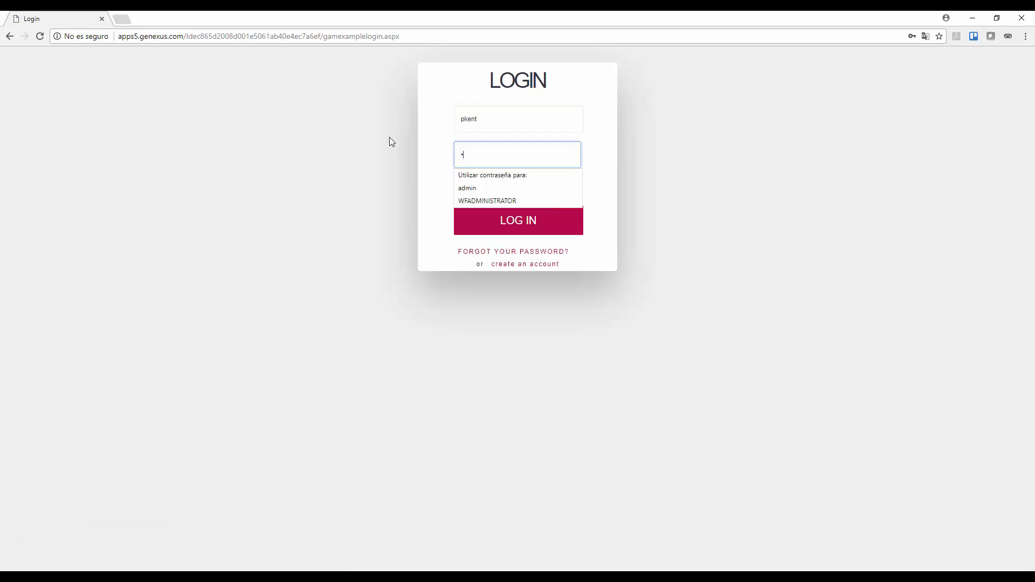
key("Return")
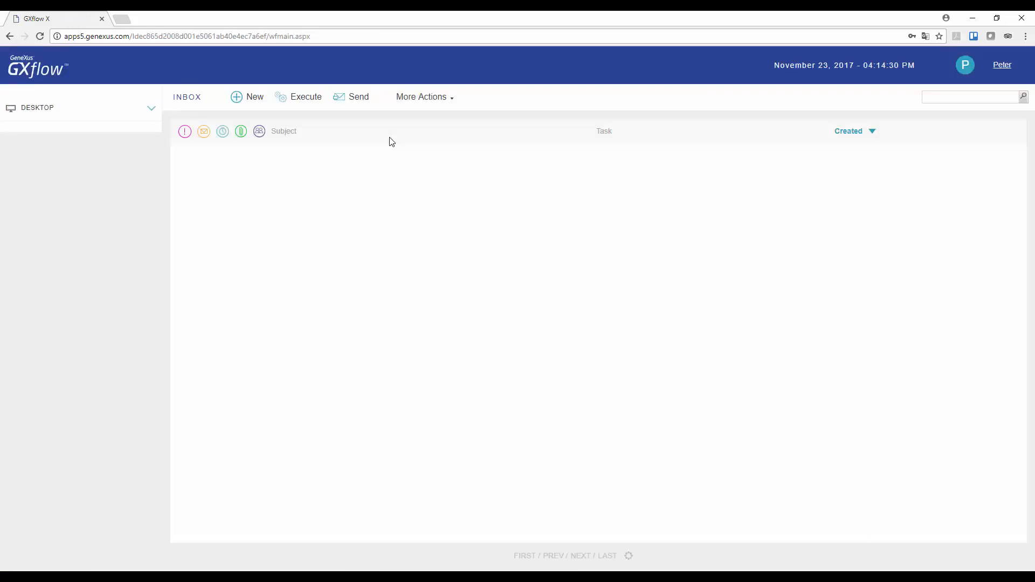